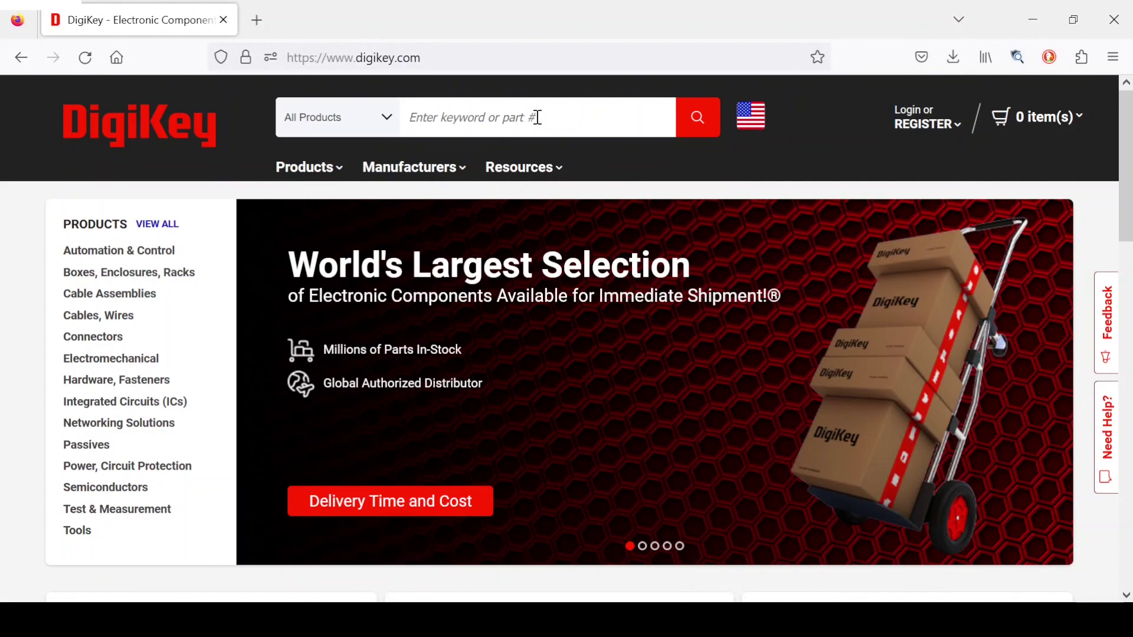
# Search DigiKey for 'capacitor' and open the Aluminum Electrolytic Capacitors category from Top Results
pyautogui.write('capacitor')
pyautogui.press('Return')
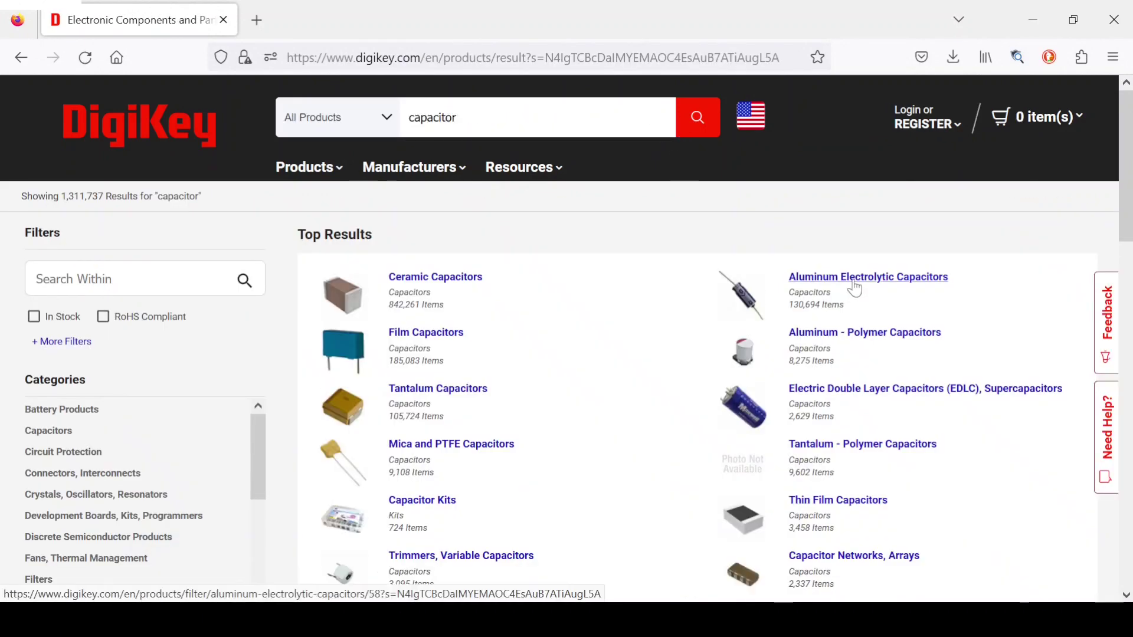
pyautogui.click(856, 287)
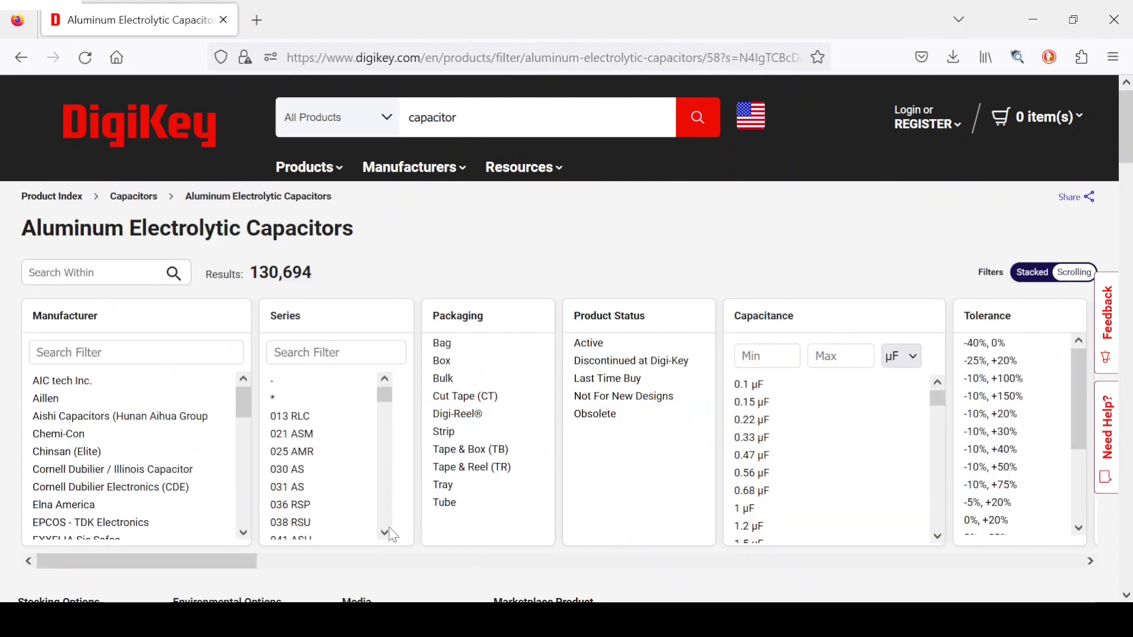
# Filter to 0.260" x 0.260" land size, 47 µF, 16 V and Normally Stocking, then apply
pyautogui.moveTo(247, 560); pyautogui.dragTo(967, 586)
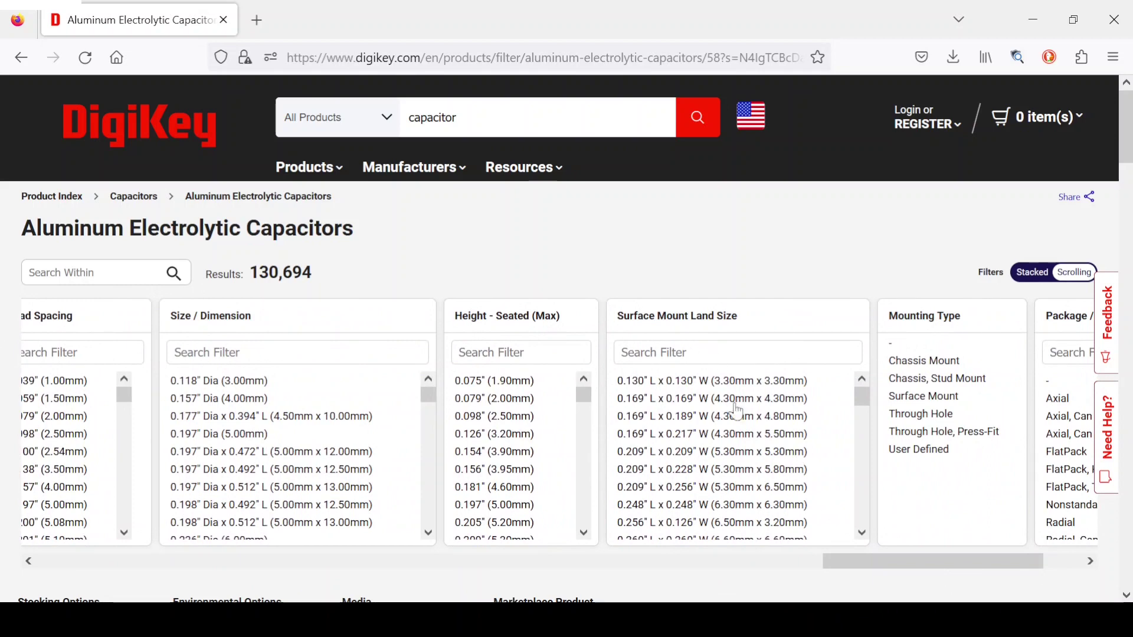
pyautogui.scroll(-2, 861, 406)
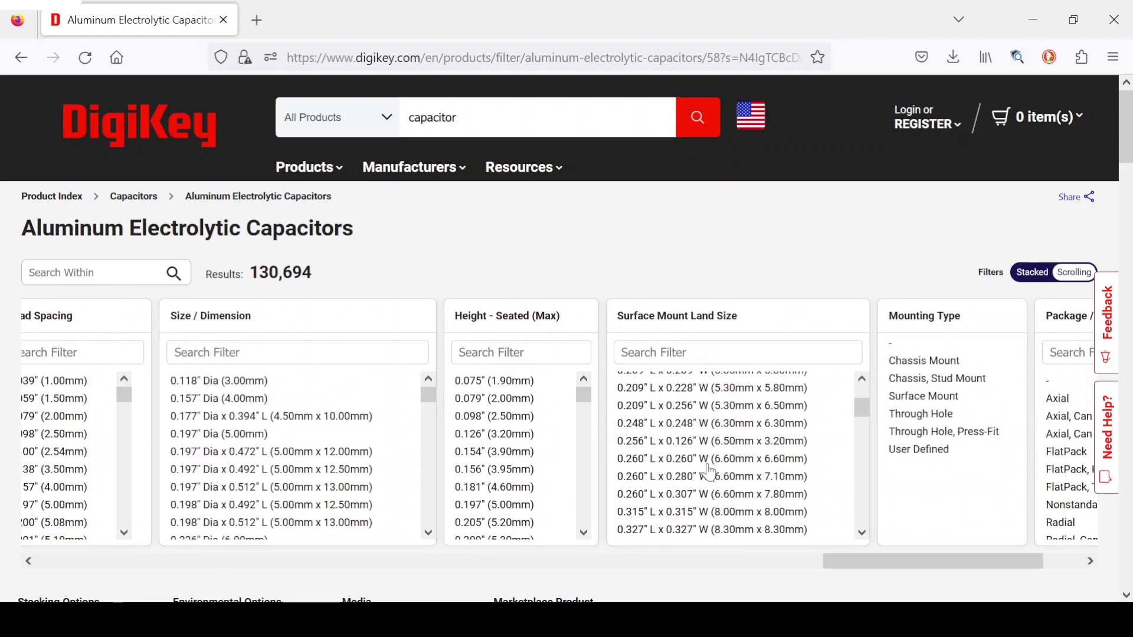
pyautogui.click(742, 463)
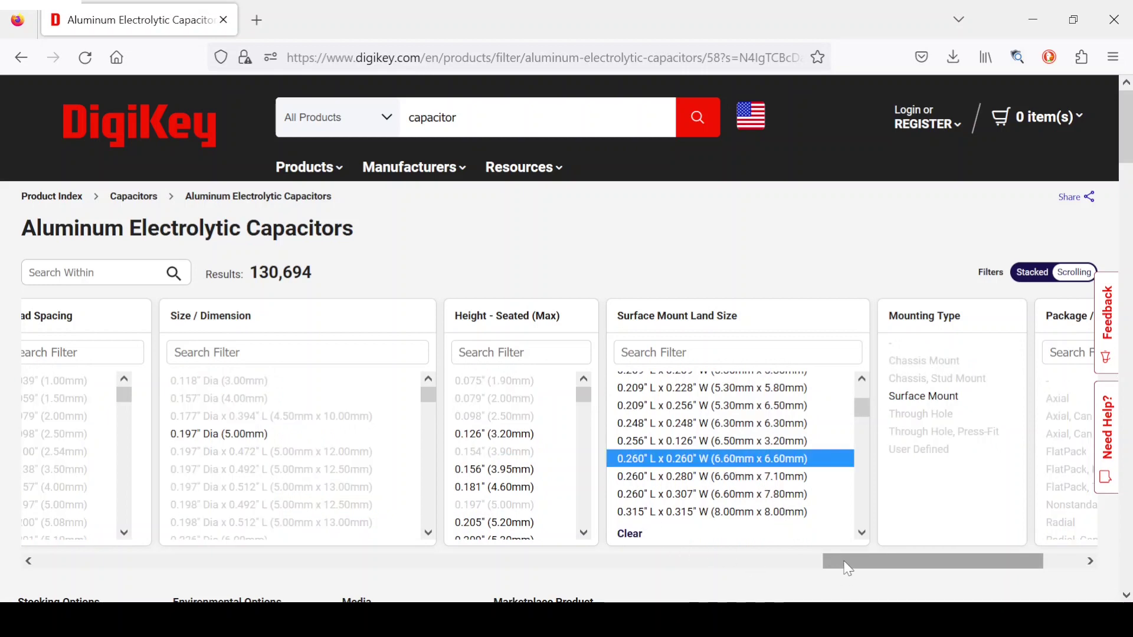
pyautogui.moveTo(844, 566); pyautogui.dragTo(203, 557)
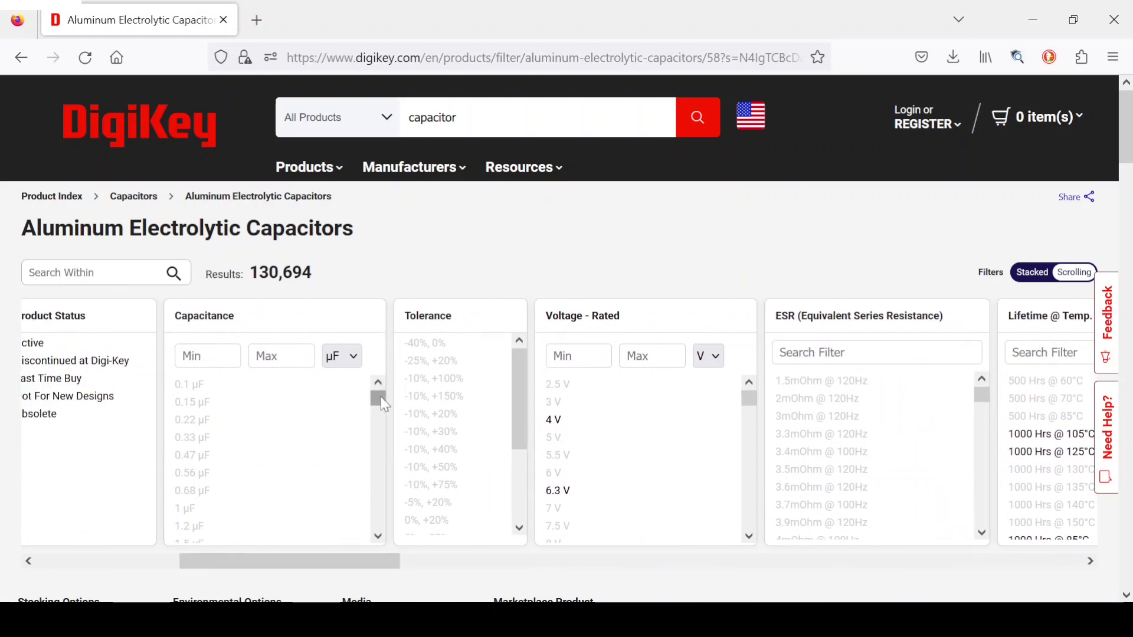
pyautogui.moveTo(381, 396)
pyautogui.mouseDown()
pyautogui.moveTo(377, 440)
pyautogui.moveTo(381, 400)
pyautogui.mouseUp()
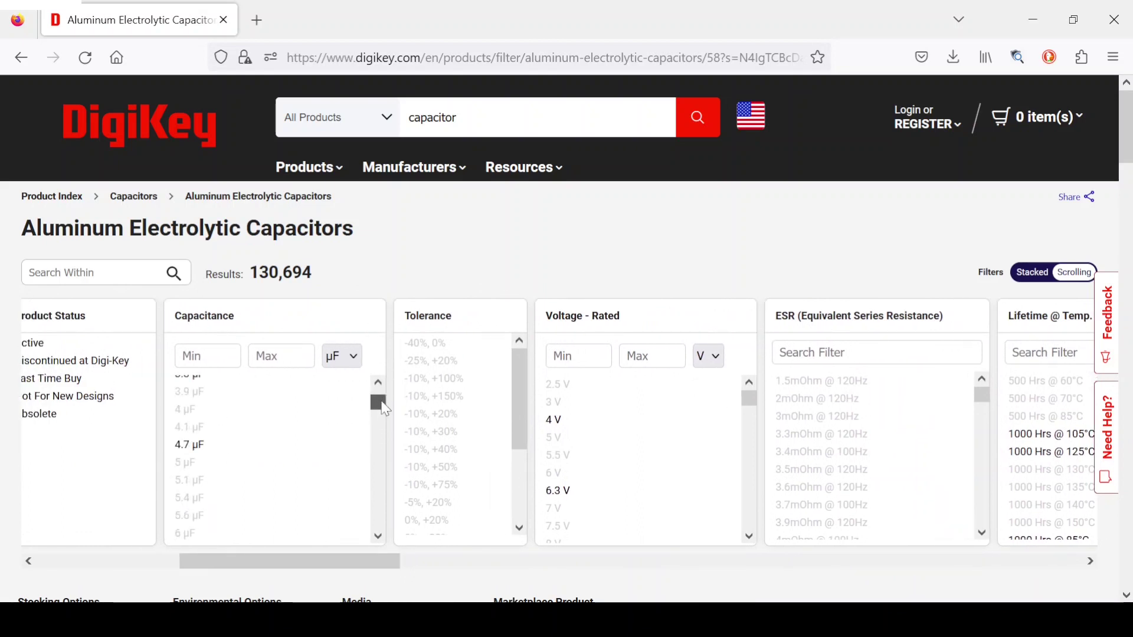
pyautogui.scroll(-10, 375, 405)
pyautogui.click(193, 416)
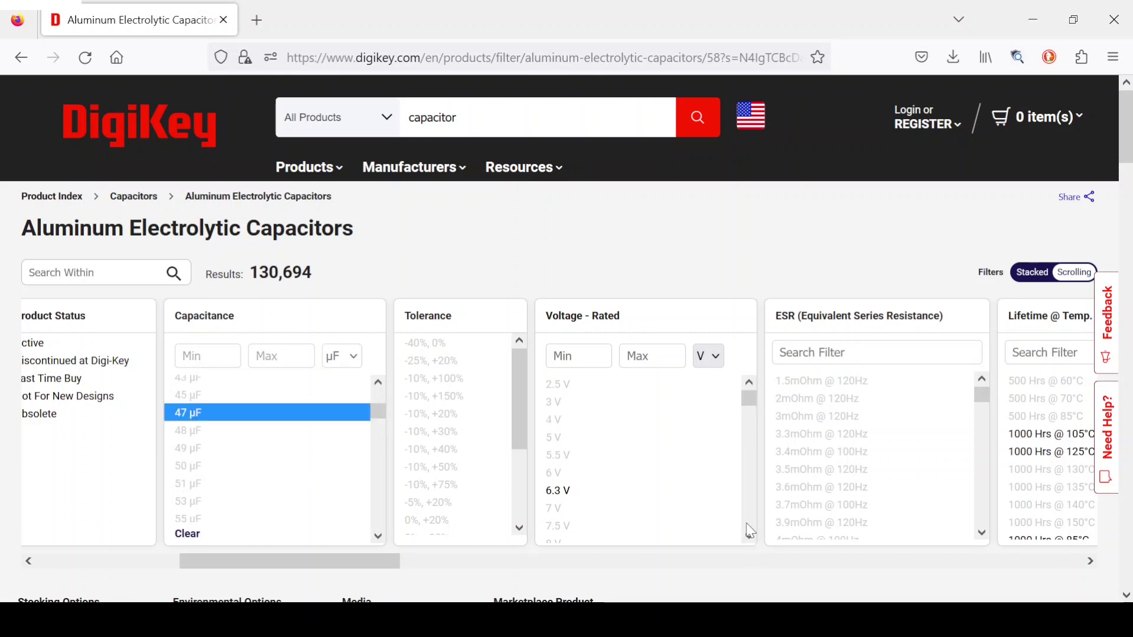
pyautogui.scroll(-5, 751, 532)
pyautogui.click(557, 465)
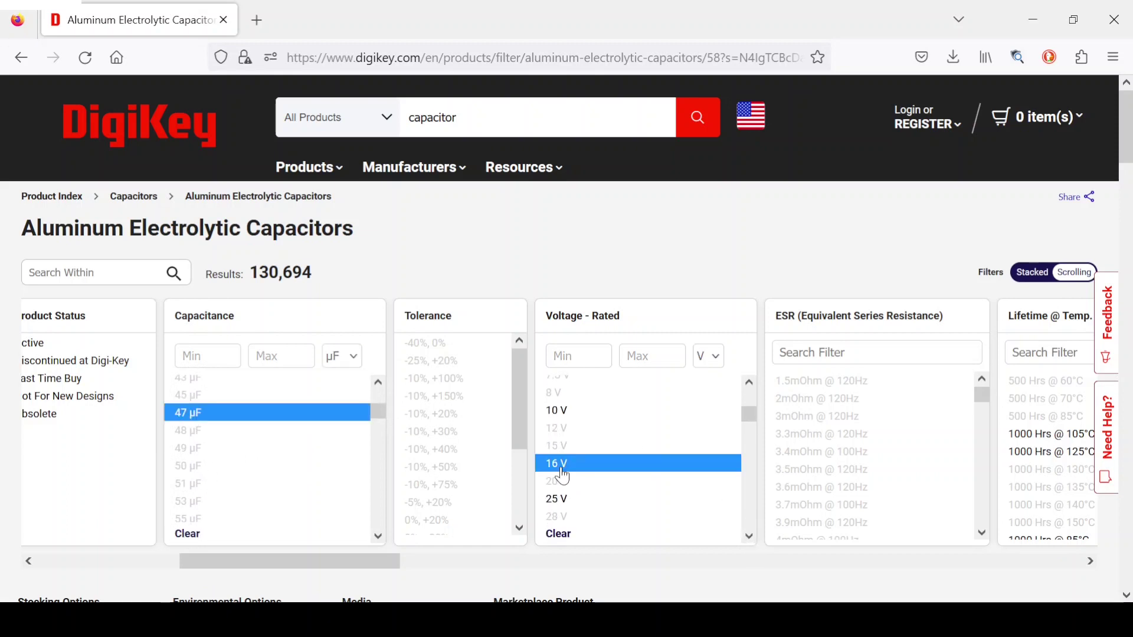
pyautogui.scroll(-3, 660, 523)
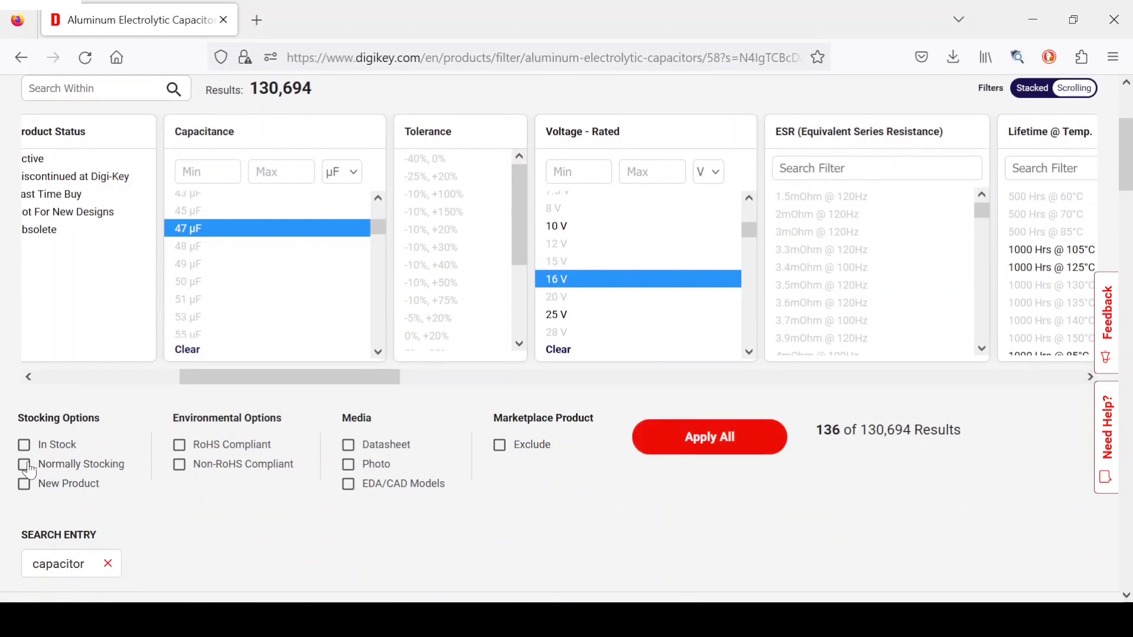
pyautogui.click(26, 465)
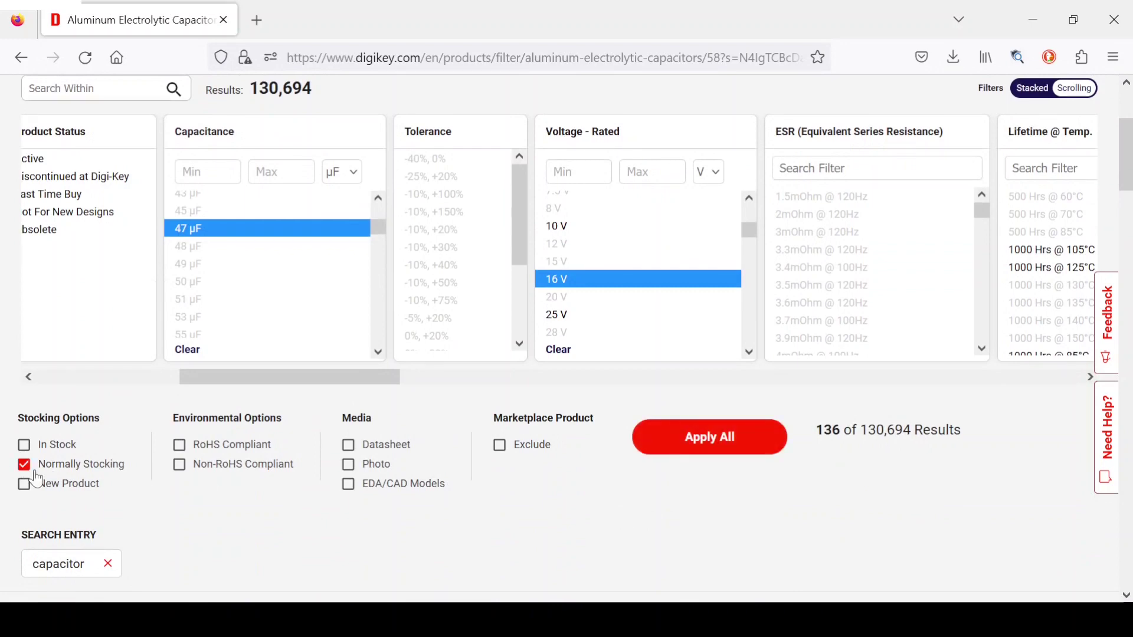
pyautogui.click(707, 447)
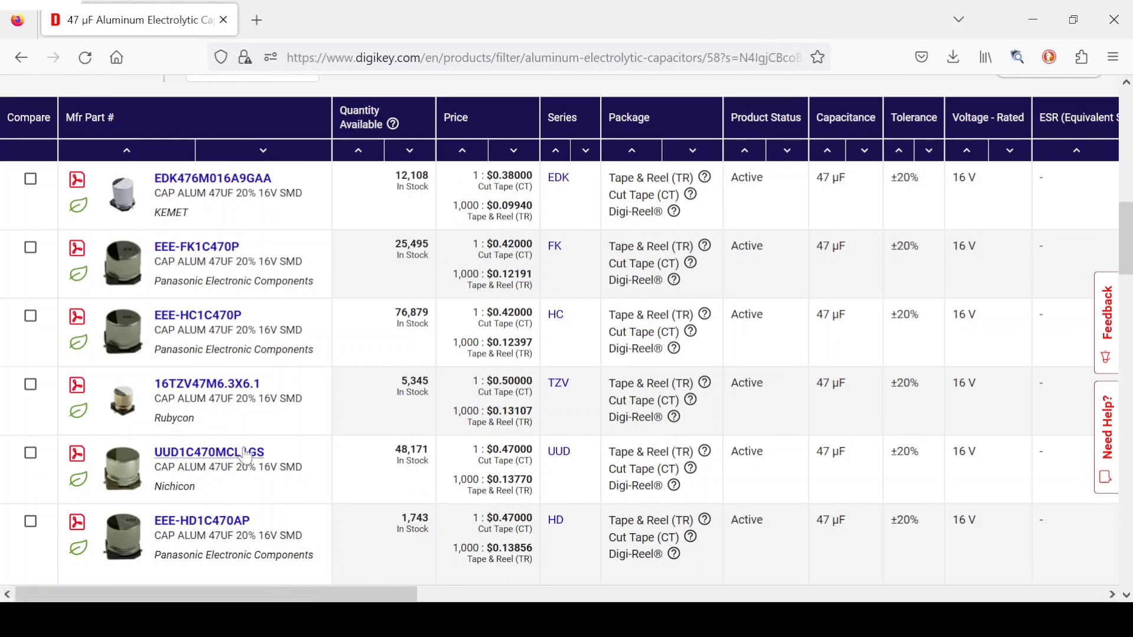
# Open the UUD1C470MCL1GS product page, review its attributes, and open its datasheet
pyautogui.click(364, 461)
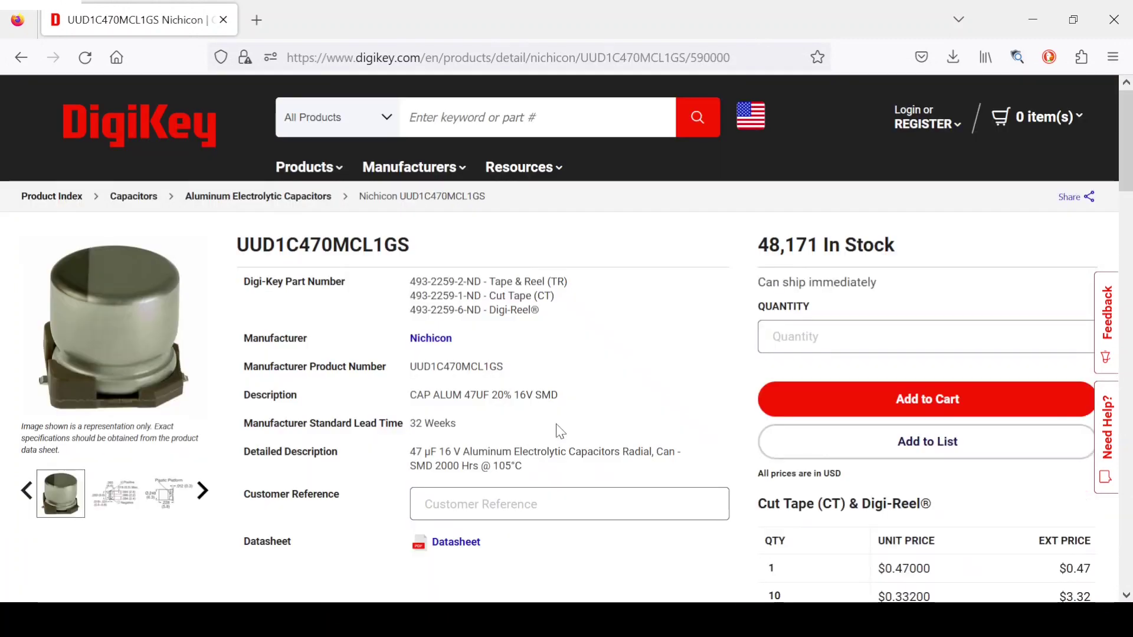
pyautogui.scroll(-1, 587, 397)
pyautogui.scroll(-5, 588, 394)
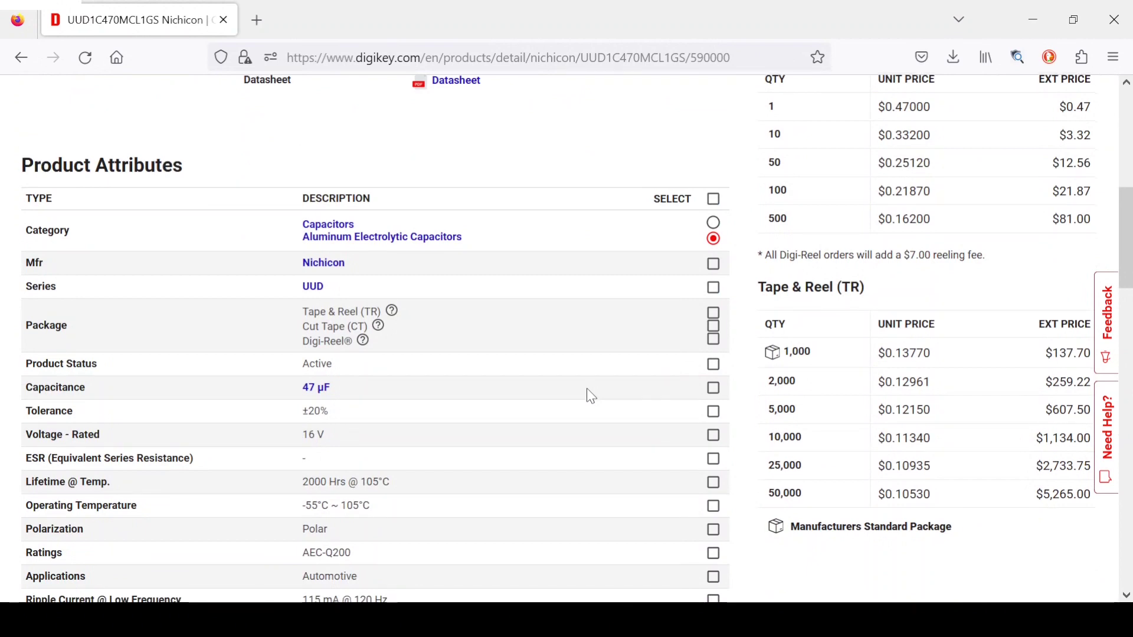
pyautogui.scroll(-1, 587, 394)
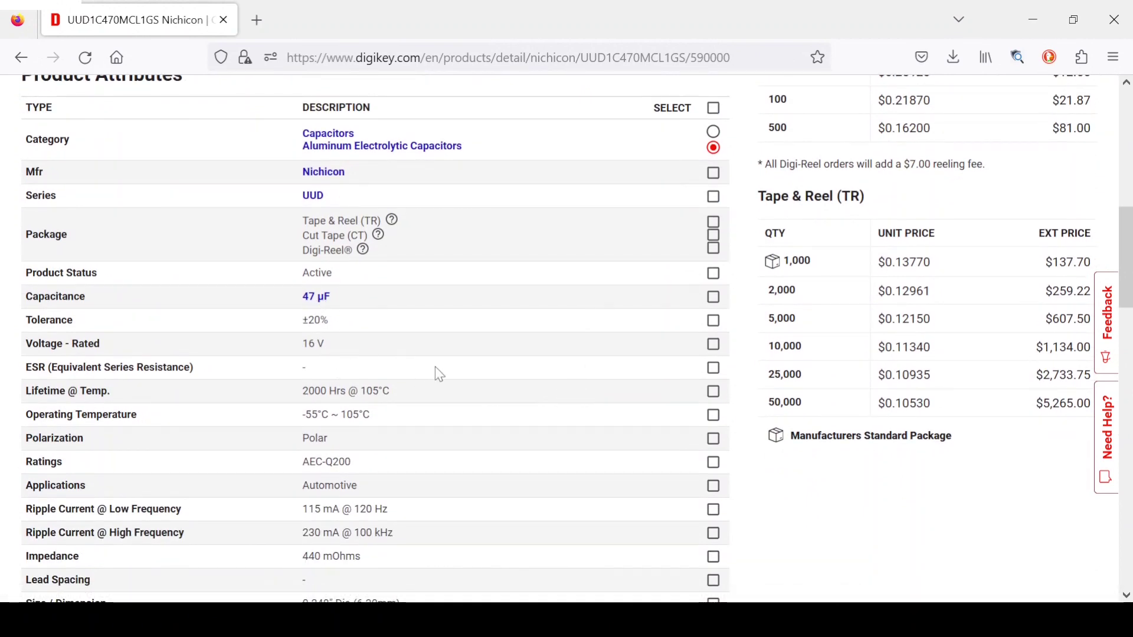
pyautogui.scroll(-3, 435, 367)
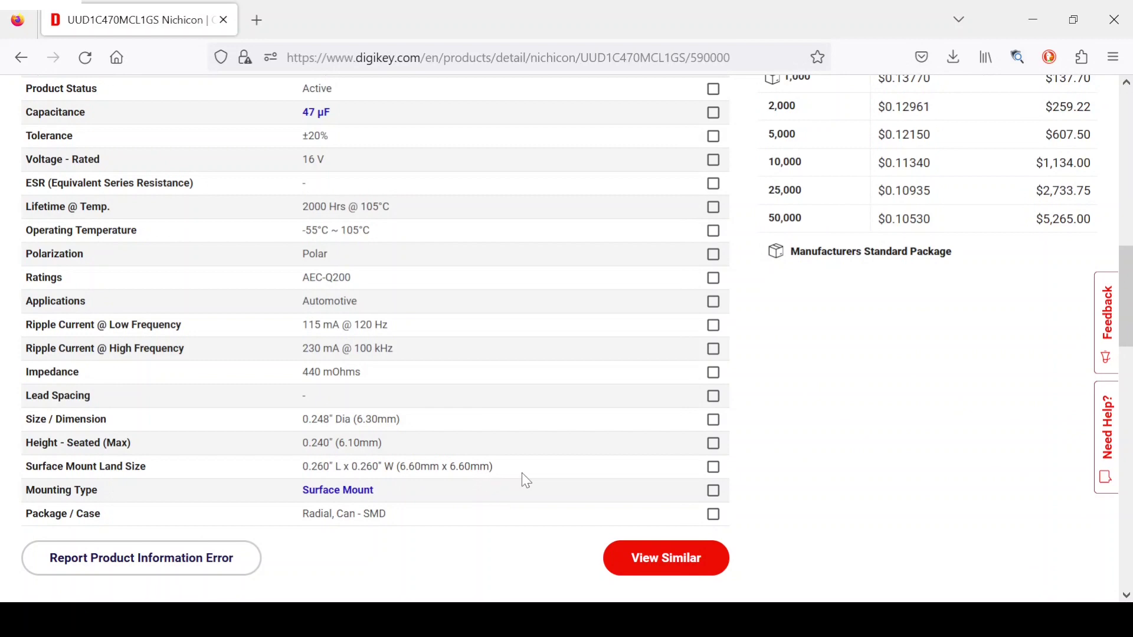
pyautogui.scroll(8, 522, 474)
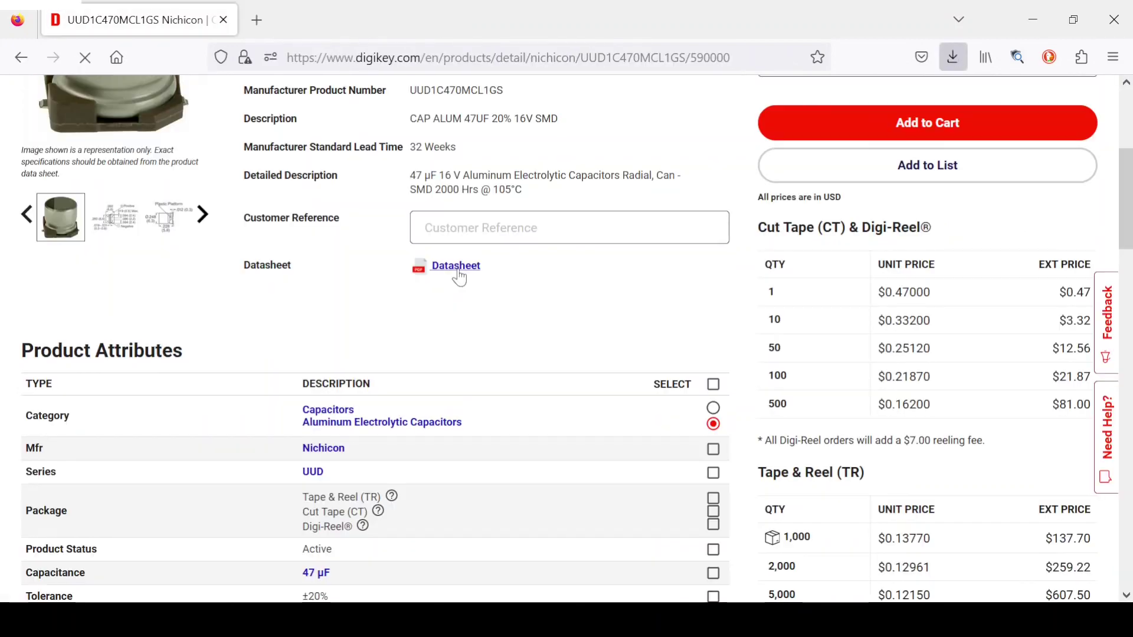
pyautogui.click(464, 268)
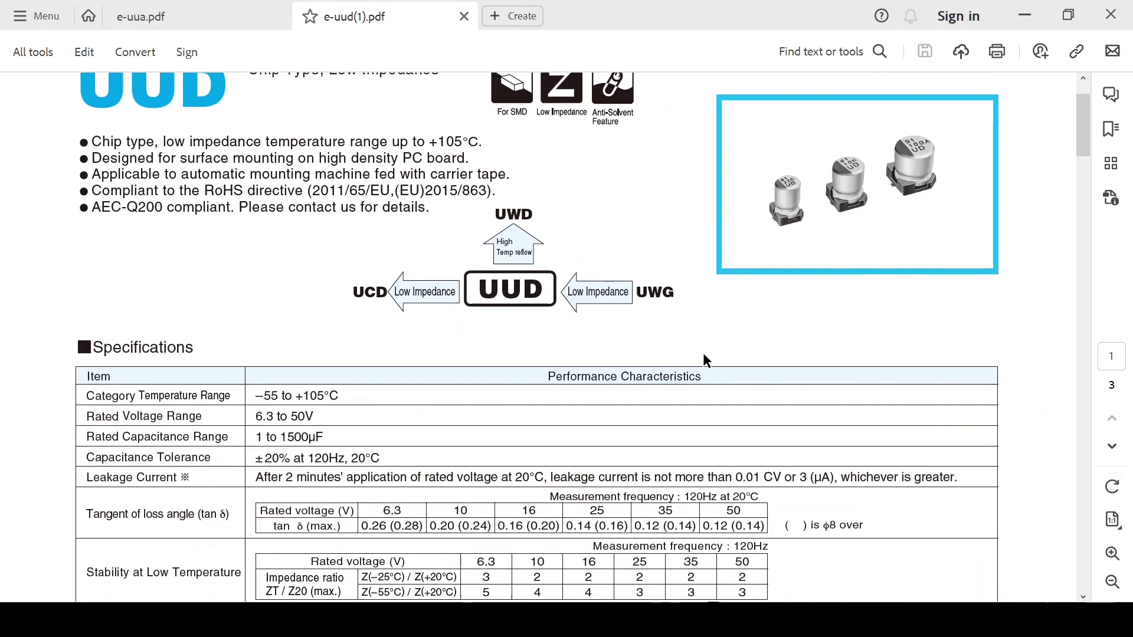
# Scroll through the UUD datasheet's specifications table and chip-type dimension drawings
pyautogui.scroll(-10, 703, 361)
pyautogui.scroll(-7, 712, 353)
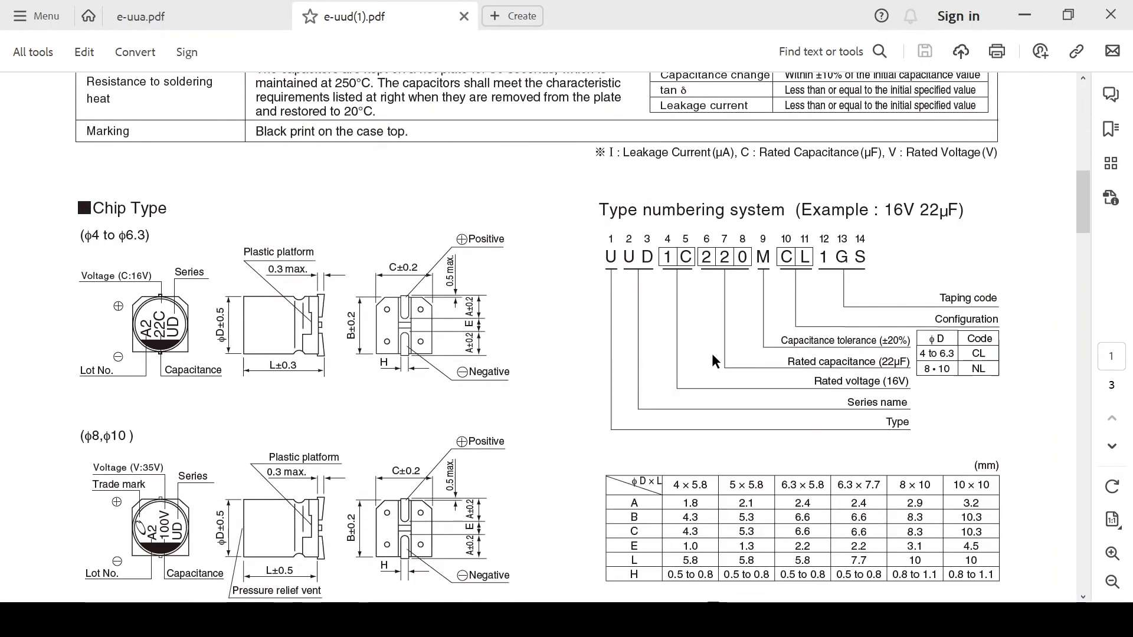
pyautogui.scroll(6, 713, 353)
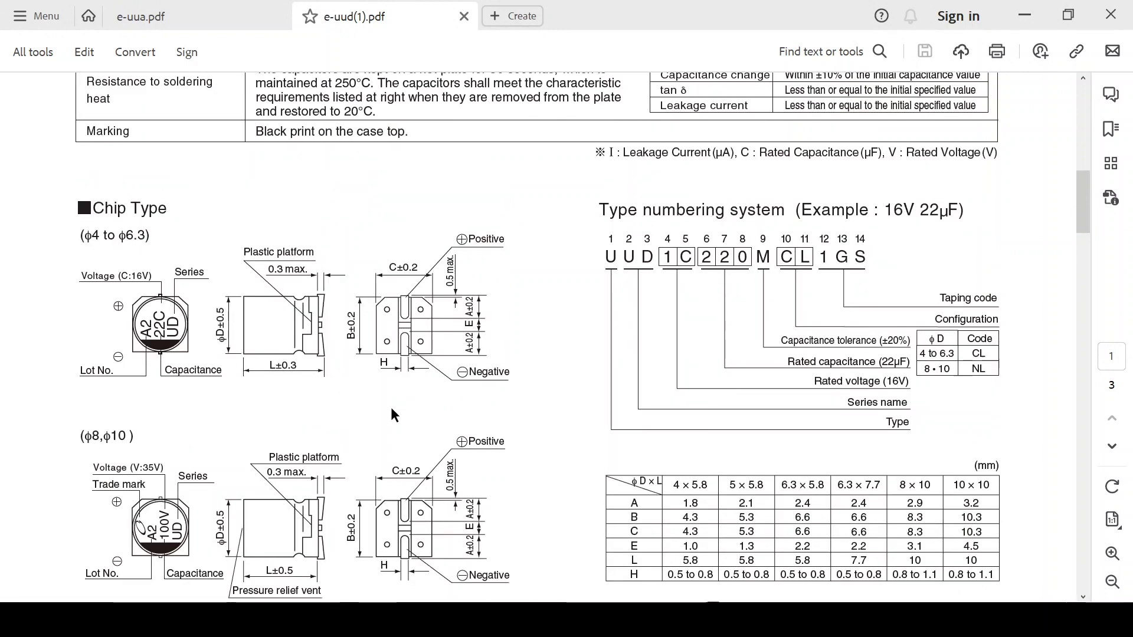
pyautogui.keyDown('ctrl'); pyautogui.scroll(2, 346, 411); pyautogui.keyUp('ctrl')
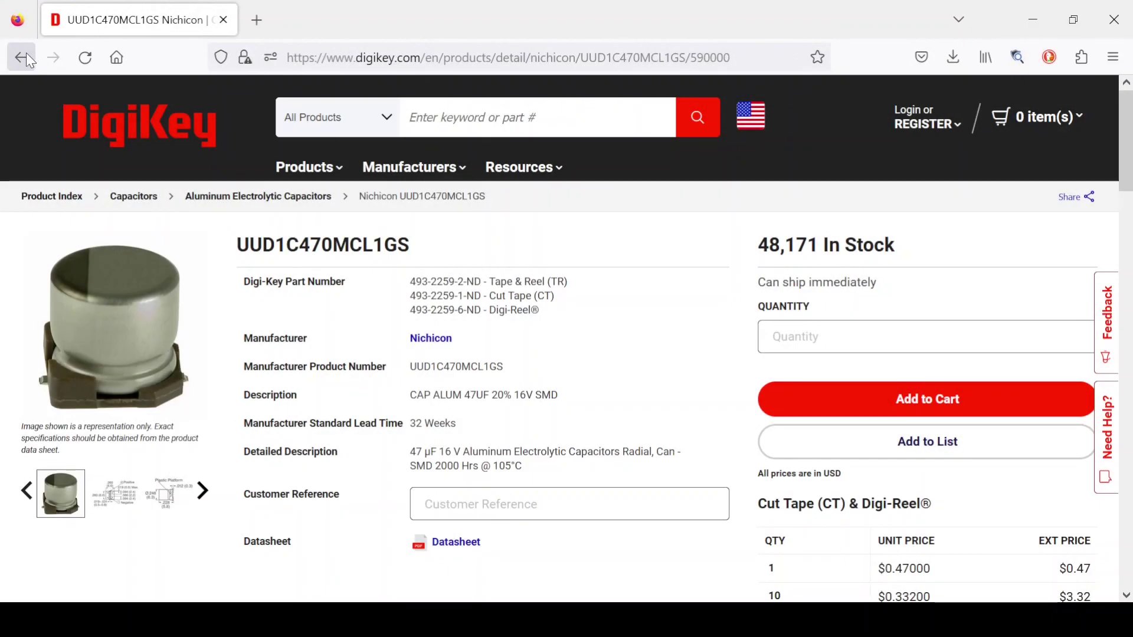
# Go back to the filtered 47 µF capacitor results and pan across the filter columns
pyautogui.click(26, 52)
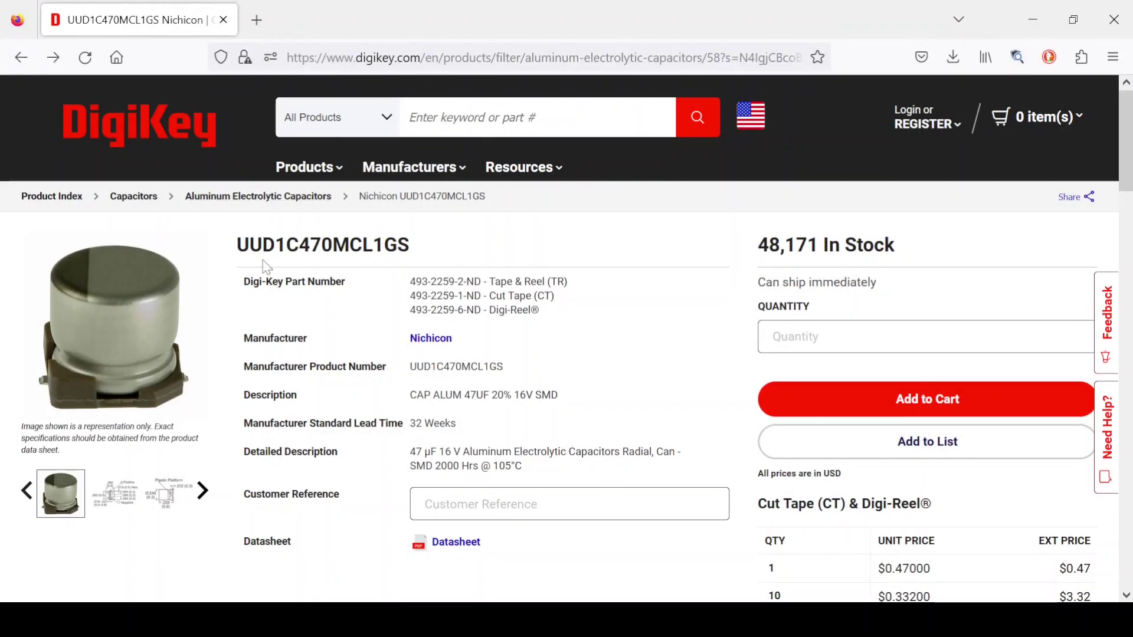
pyautogui.scroll(10, 373, 458)
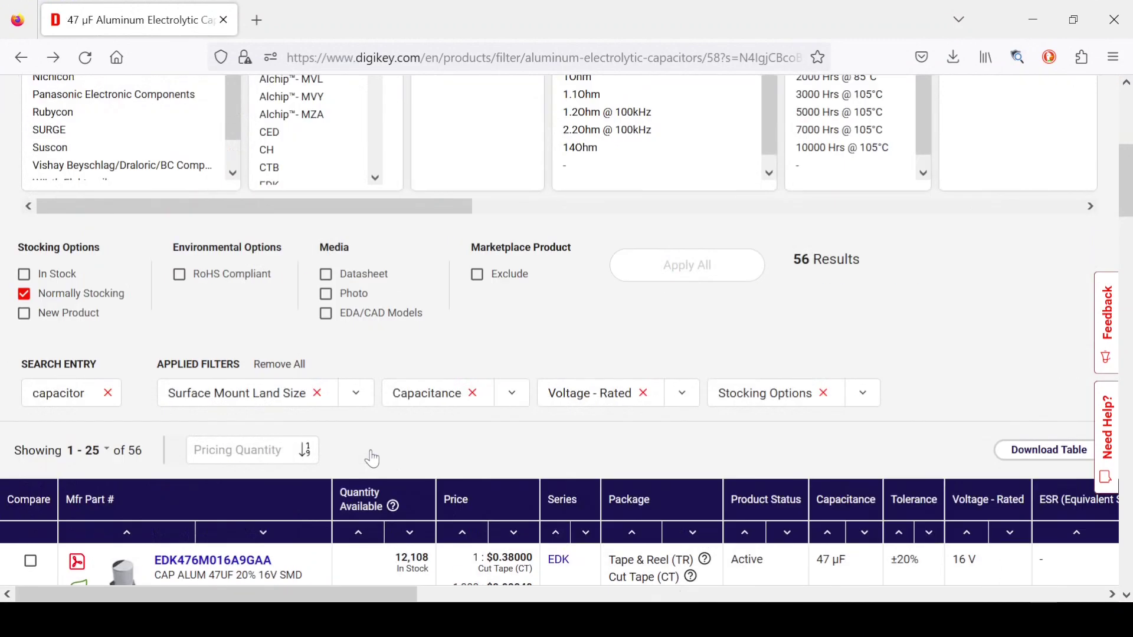
pyautogui.moveTo(371, 475); pyautogui.dragTo(521, 491)
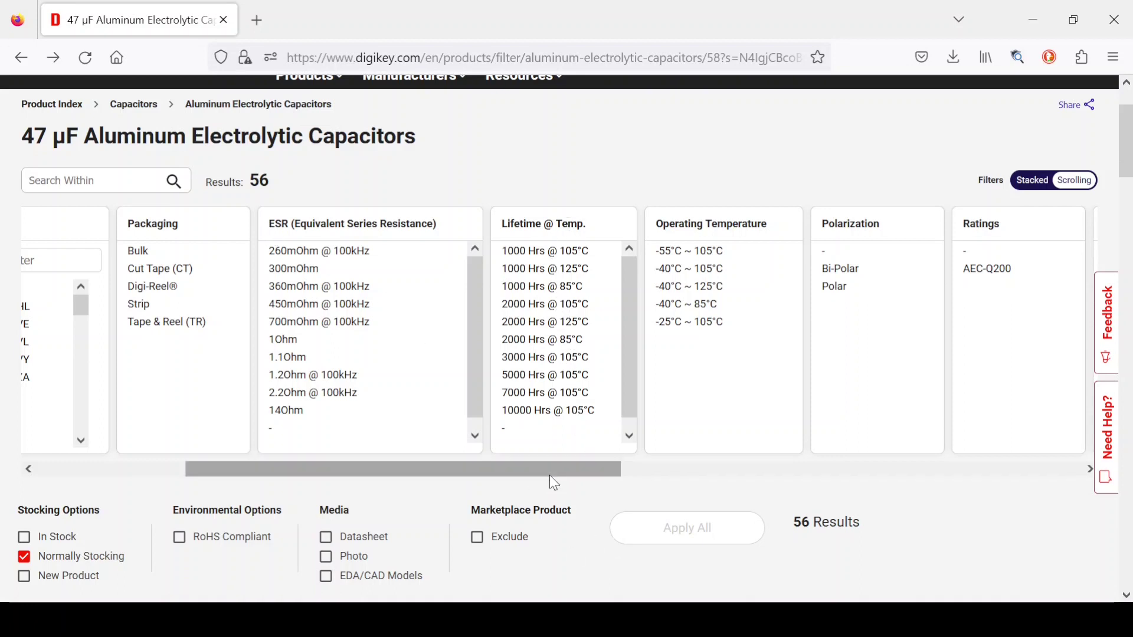
pyautogui.moveTo(540, 471); pyautogui.dragTo(216, 477)
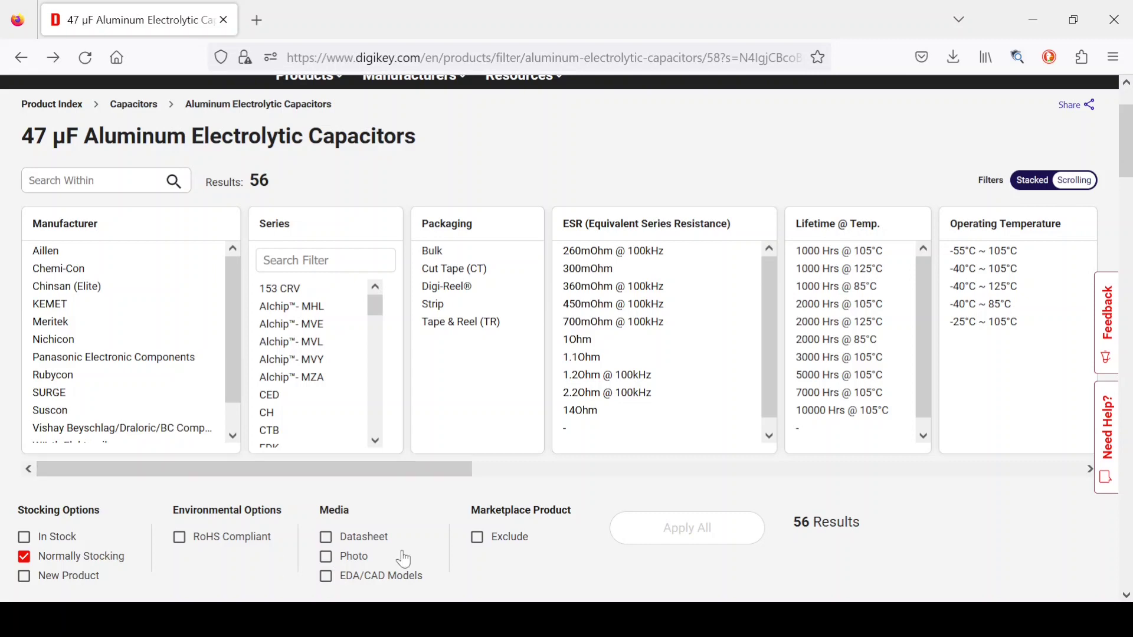
pyautogui.scroll(2, 472, 118)
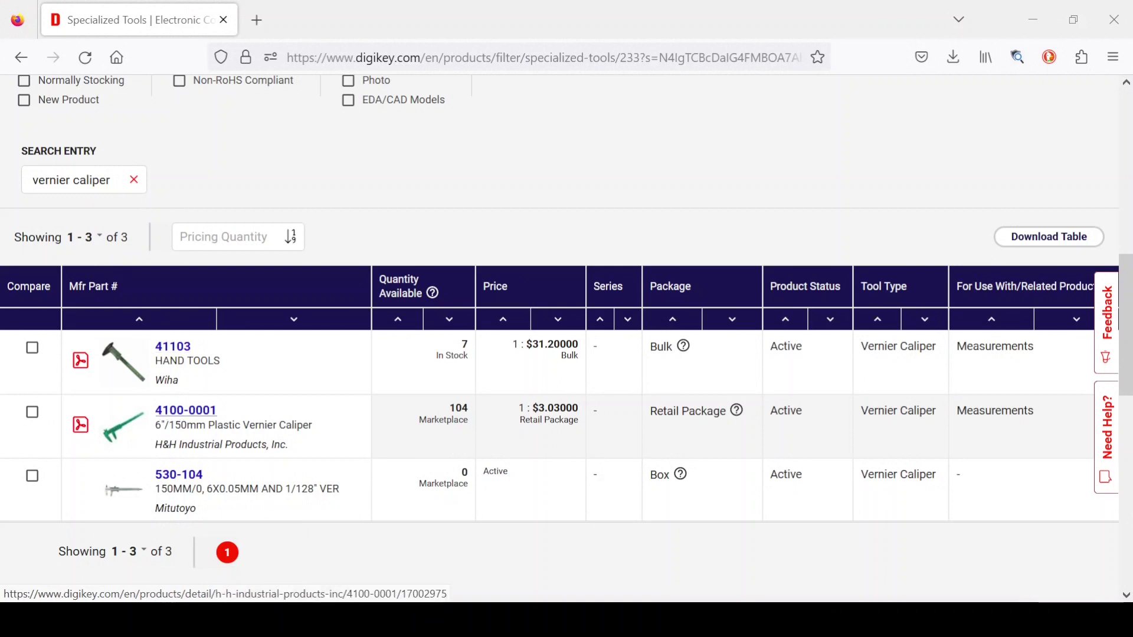
# Open the Wiha 41103 vernier caliper's product page from the search results
pyautogui.click(173, 346)
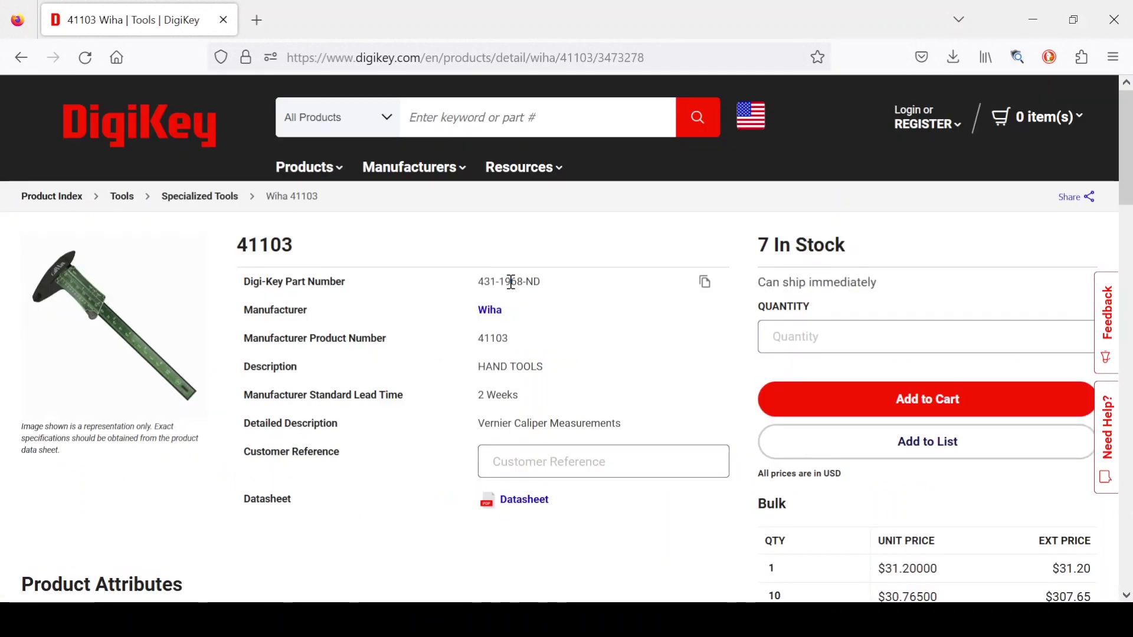